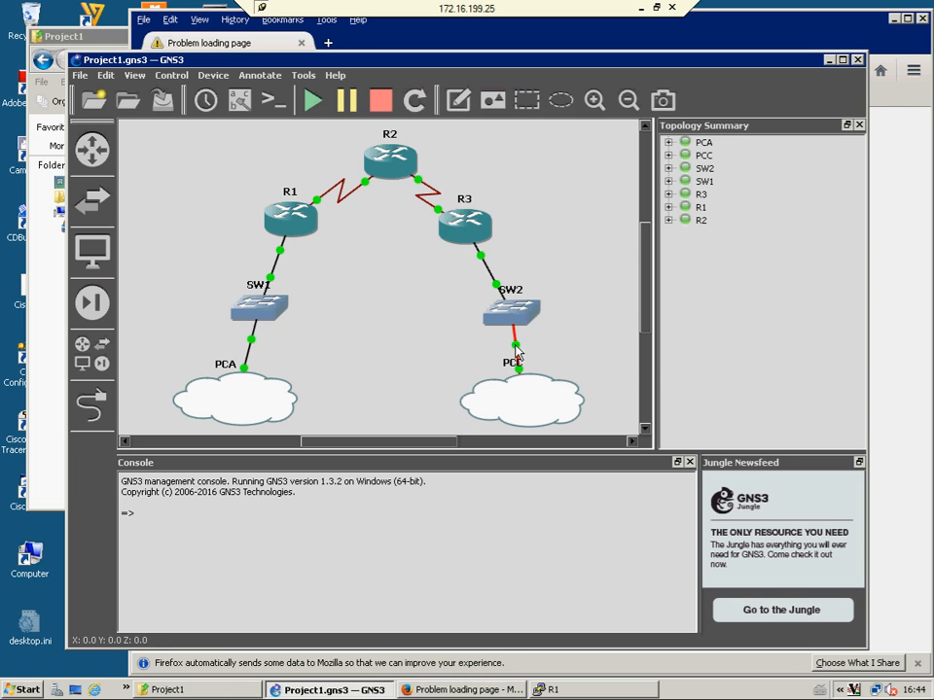
Open a console session to router R1 and bring up its prompt
mouse_move(515, 352)
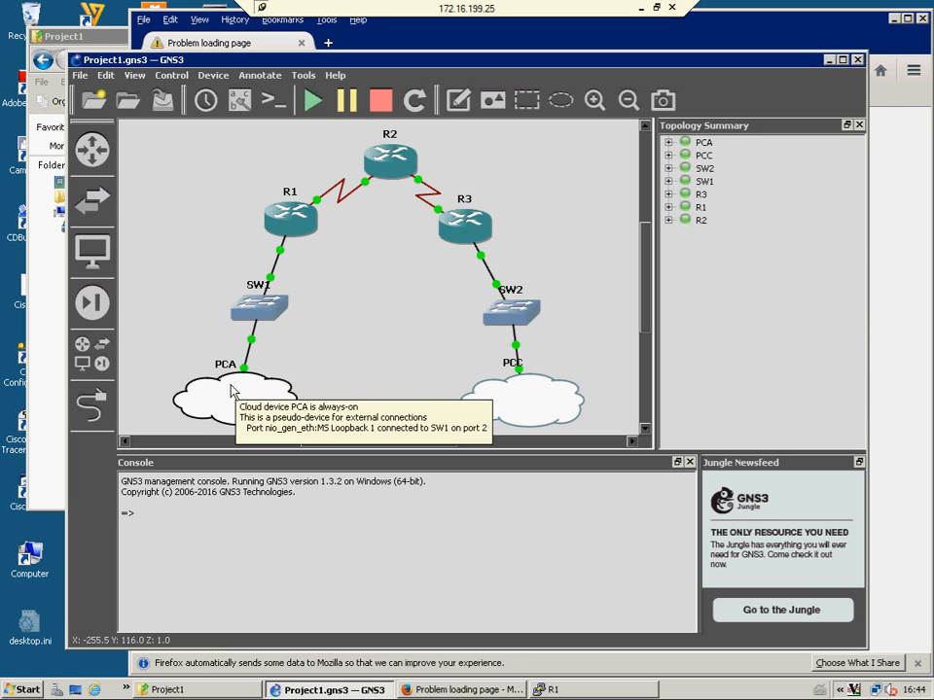
mouse_move(541, 395)
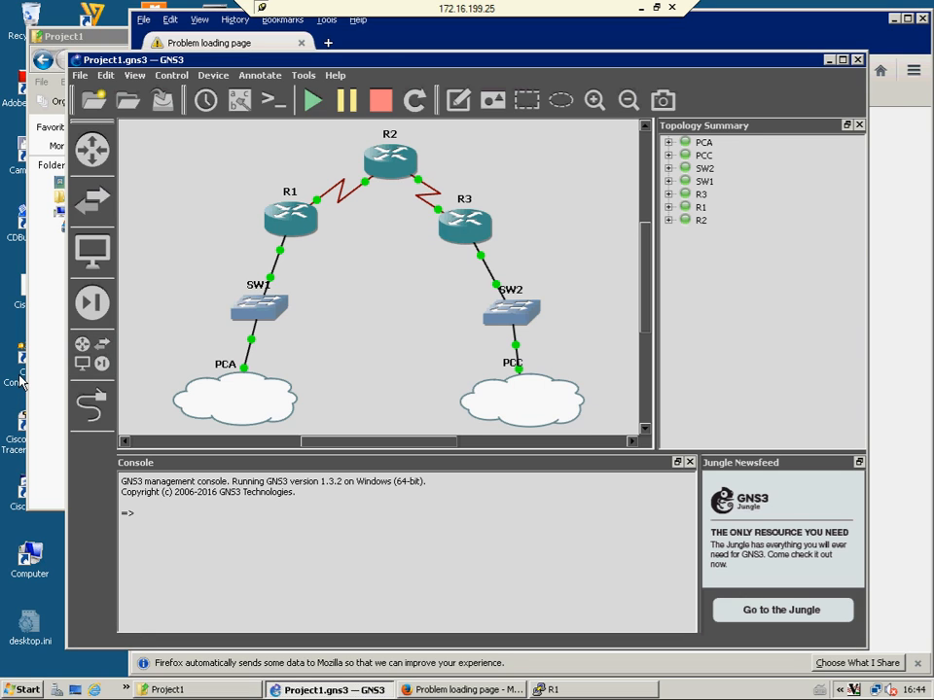
right_click(295, 222)
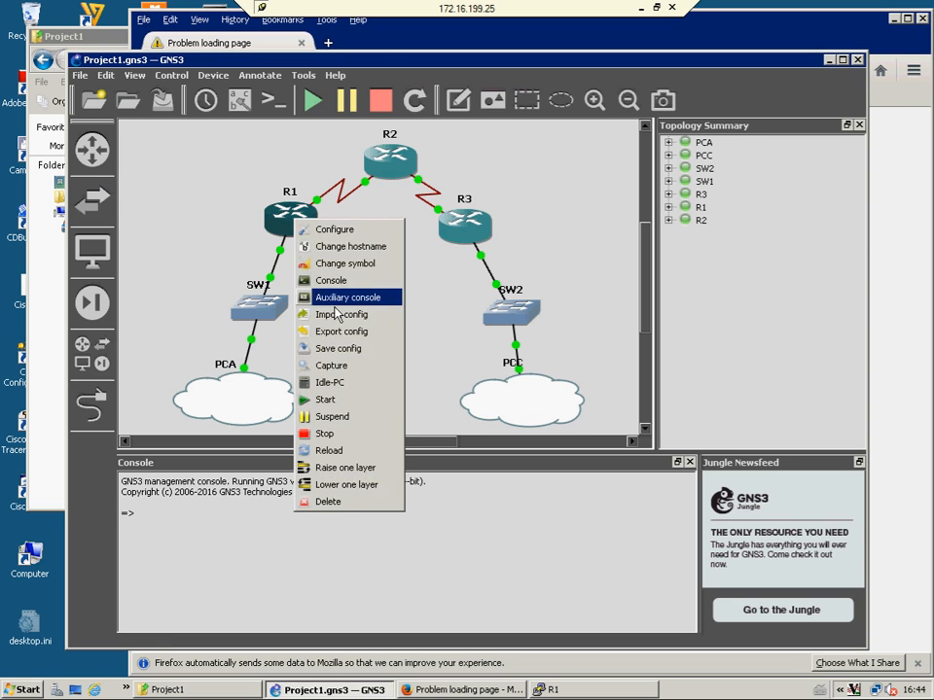
click(328, 277)
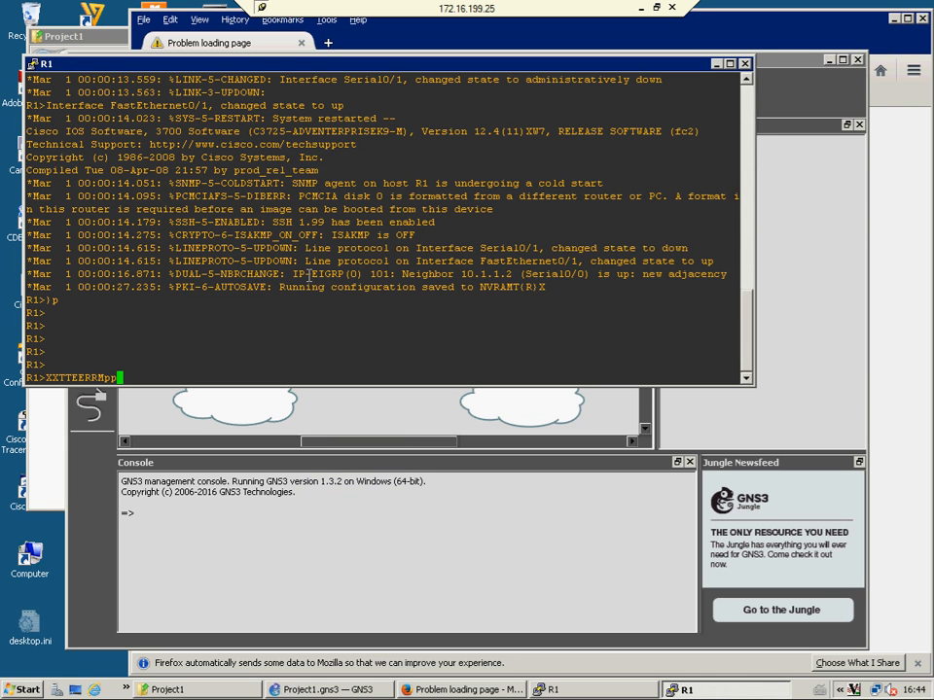
key(Return)
key(Return)
key(Return)
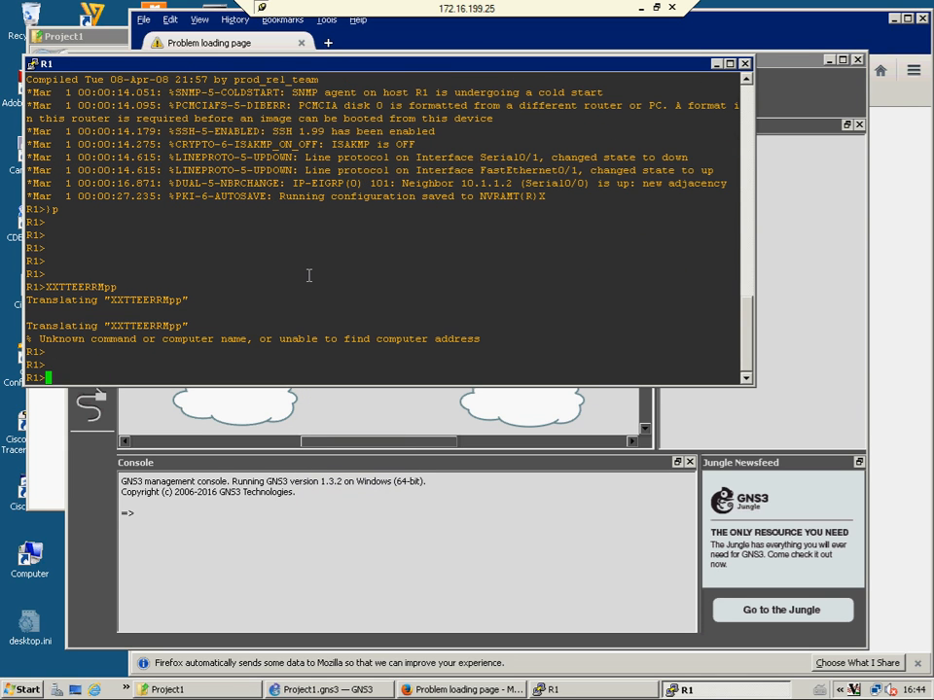
Enter privileged mode with 'ena' and list R1's interfaces with 'show ip int br'
key(Return)
text(ena)
key(Return)
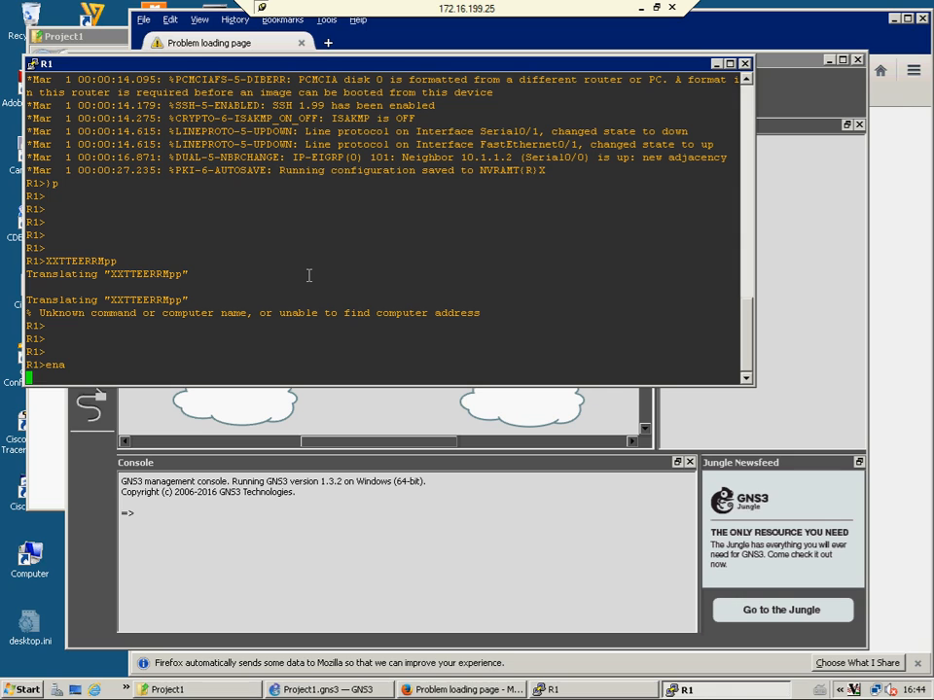
key(Return)
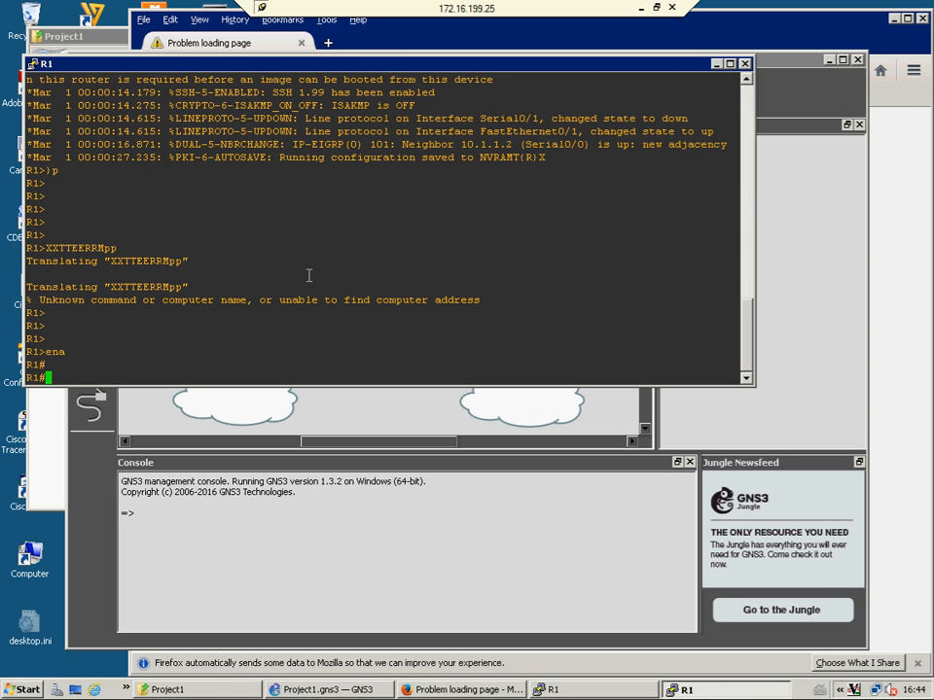
text(show ip int br)
key(Return)
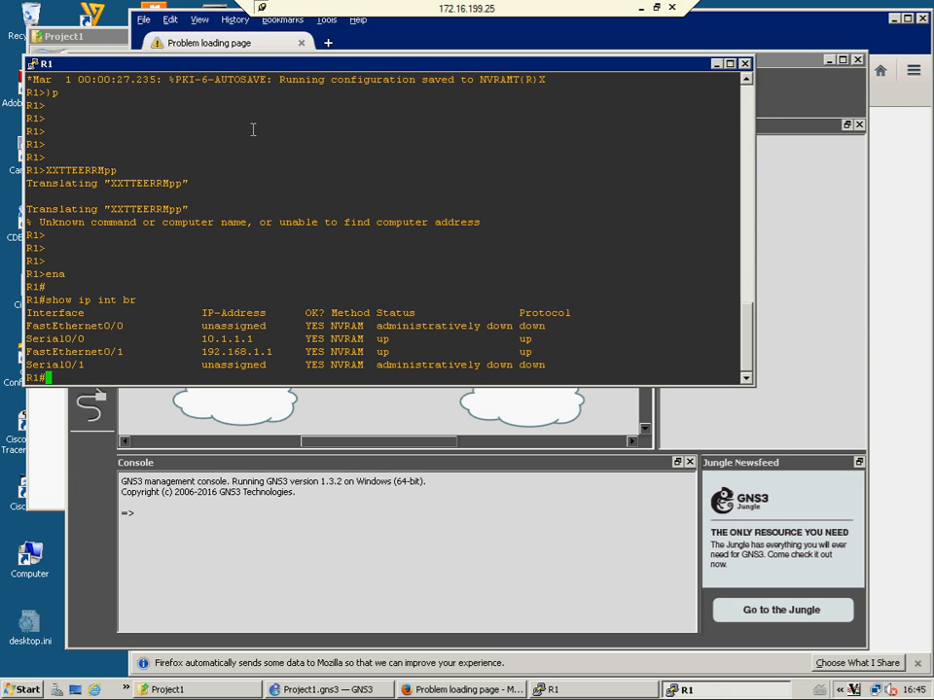
drag(272, 68, 290, 80)
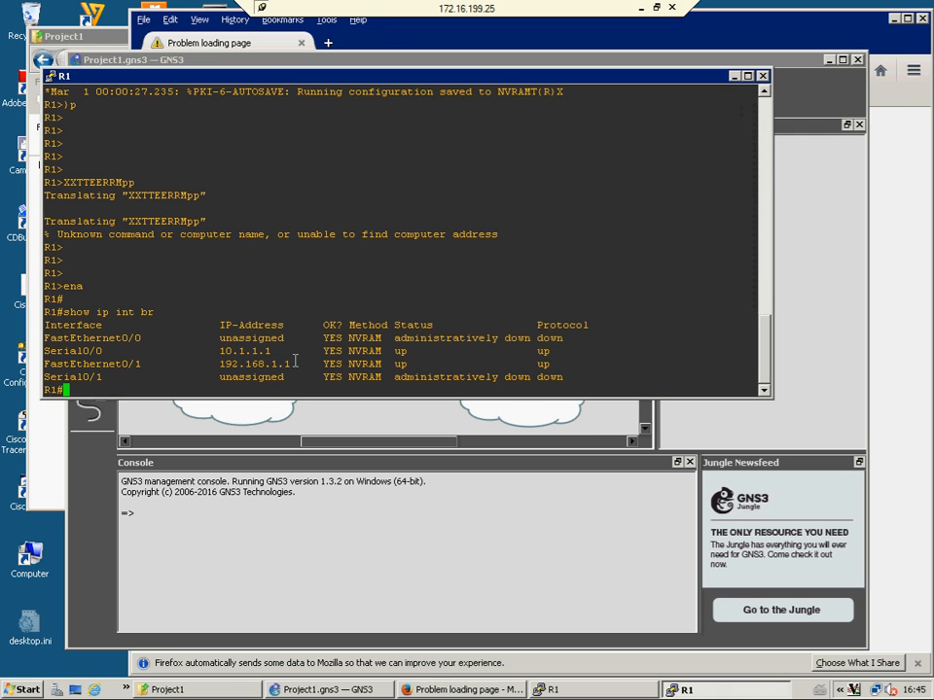
Create local user 'admin' with a password on R1 via conf t, then launch Cisco Configuration Professional
click(243, 411)
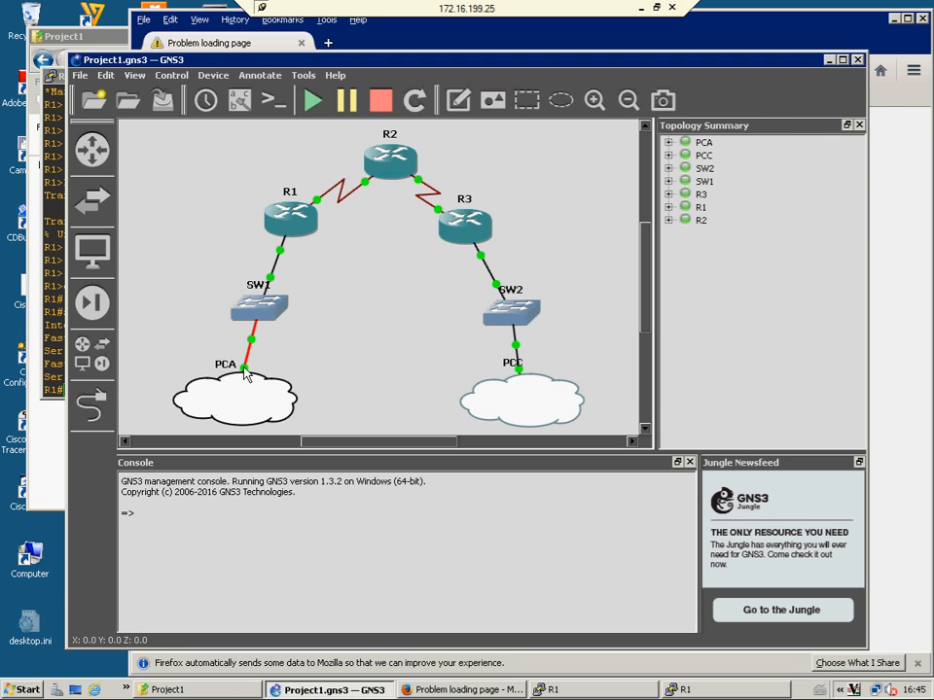
click(54, 331)
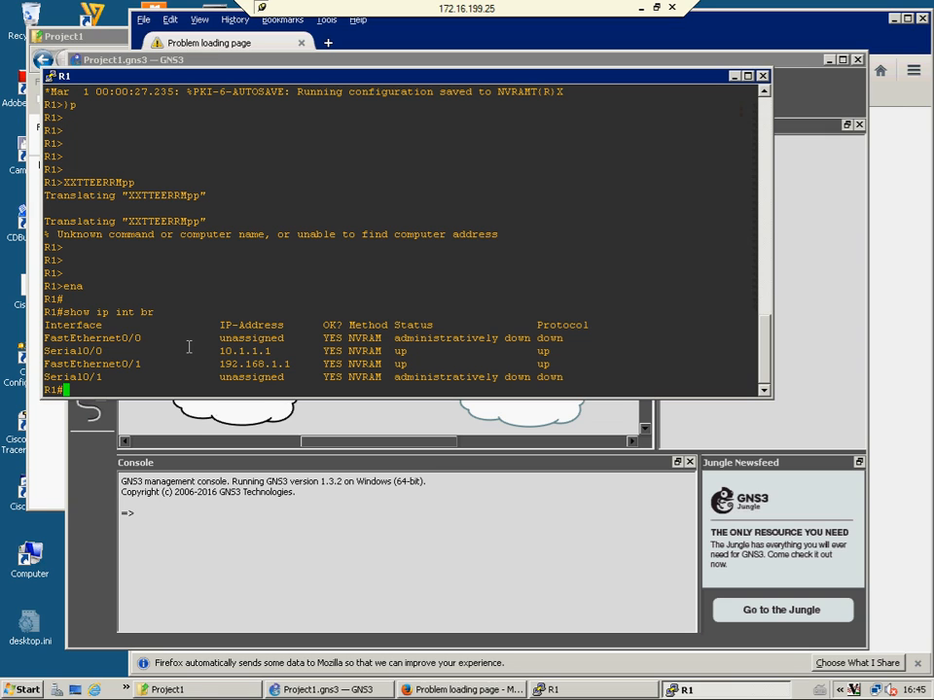
text(conf t)
key(Return)
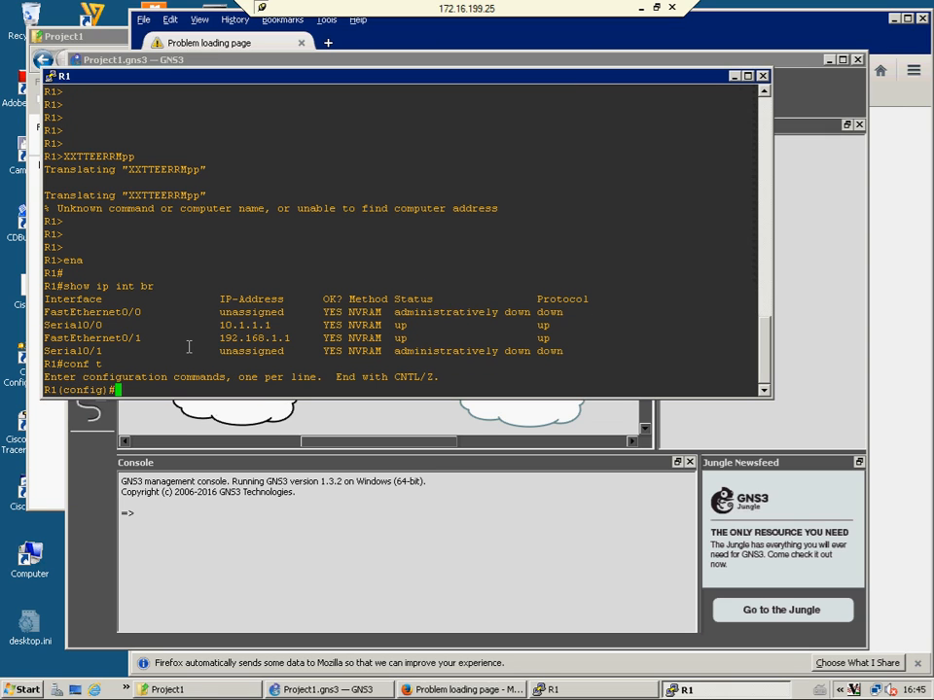
text(username admin pass)
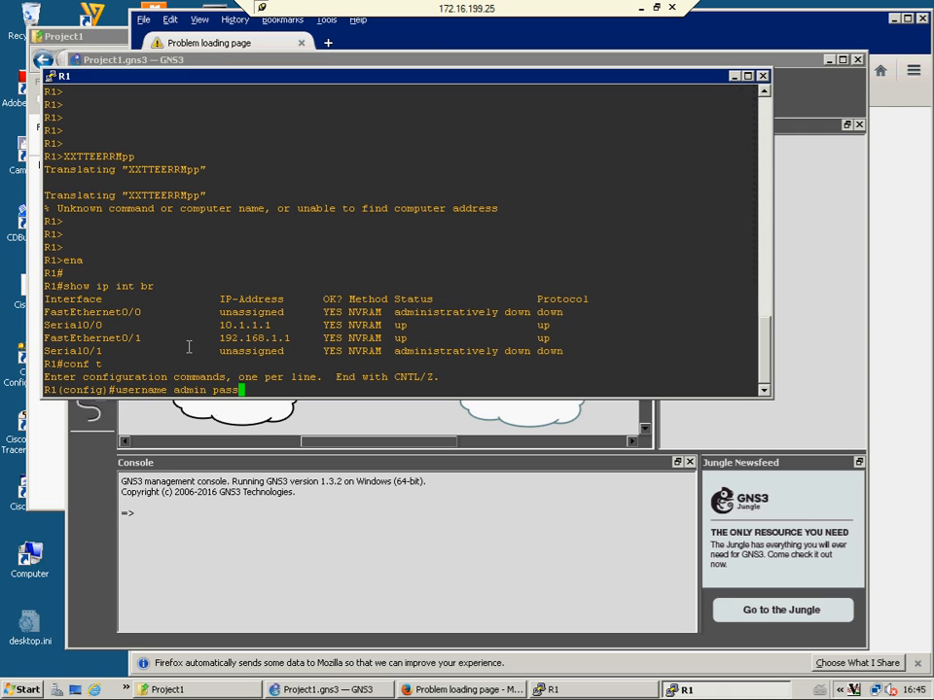
text(word cisco)
key(Return)
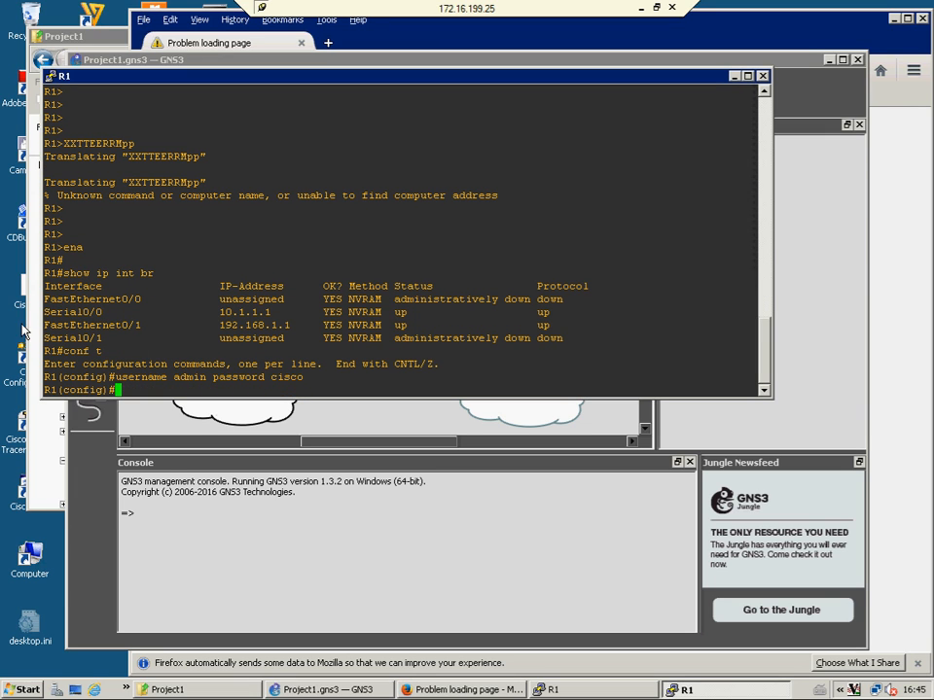
double_click(24, 372)
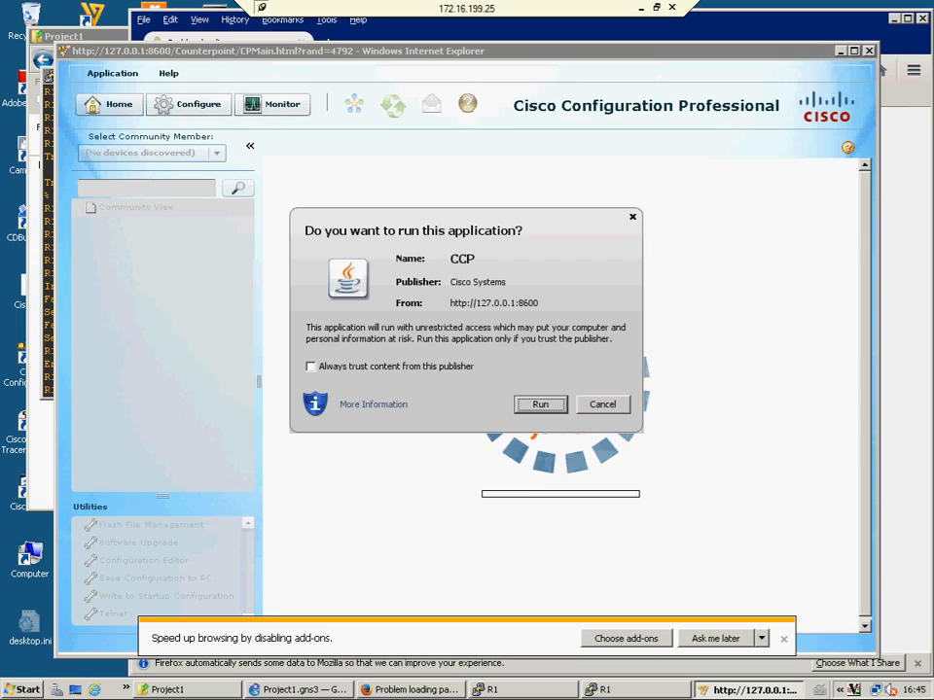
Allow the Java app and add device 192.168.1.1 with username admin and its password
click(539, 402)
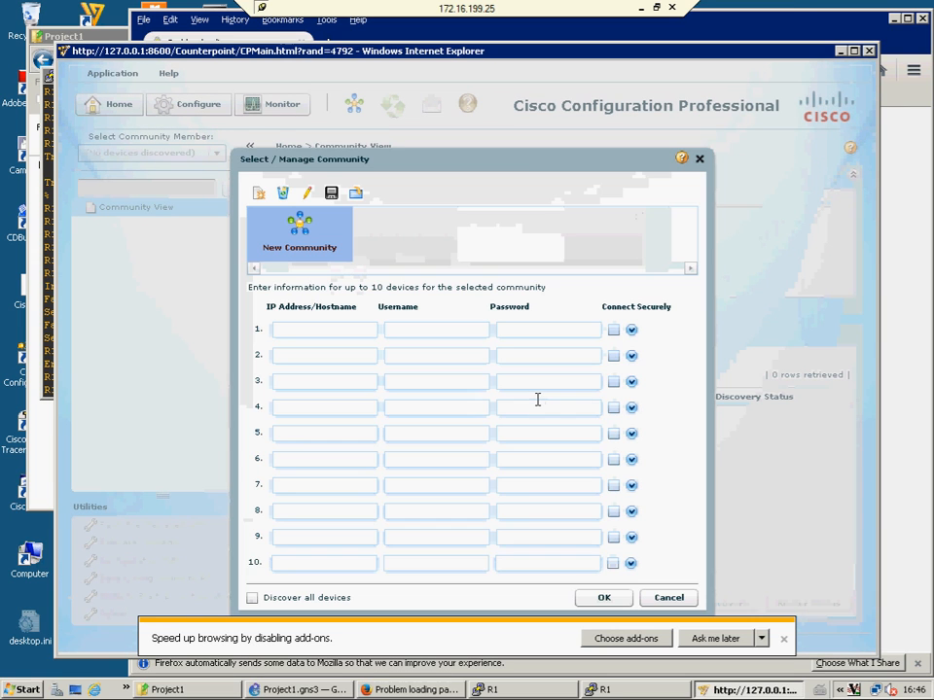
click(326, 327)
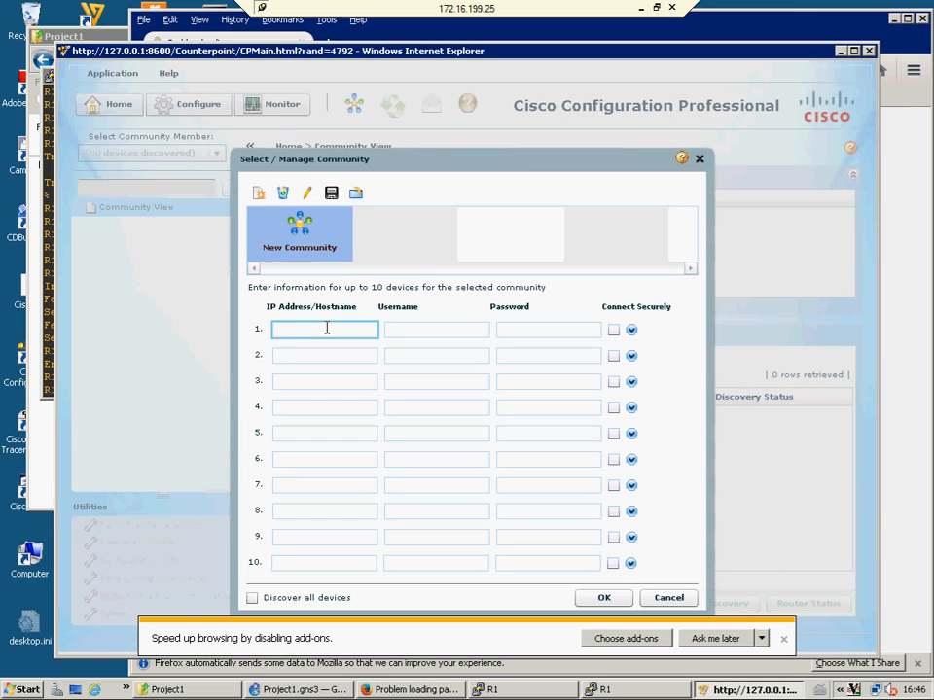
text(192.168.1.1)
click(417, 330)
text(admin)
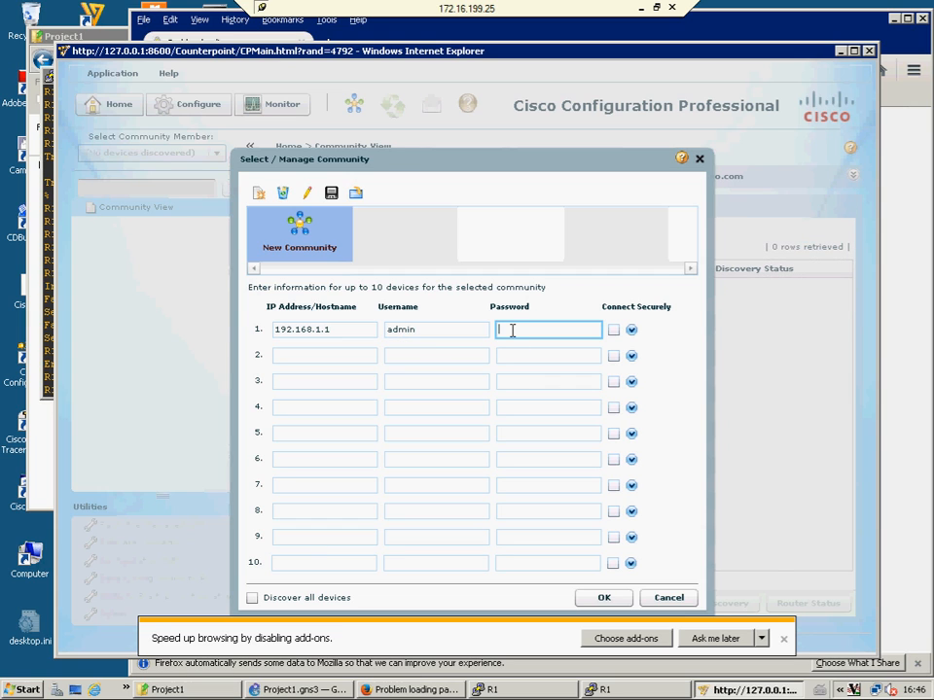
text(c)
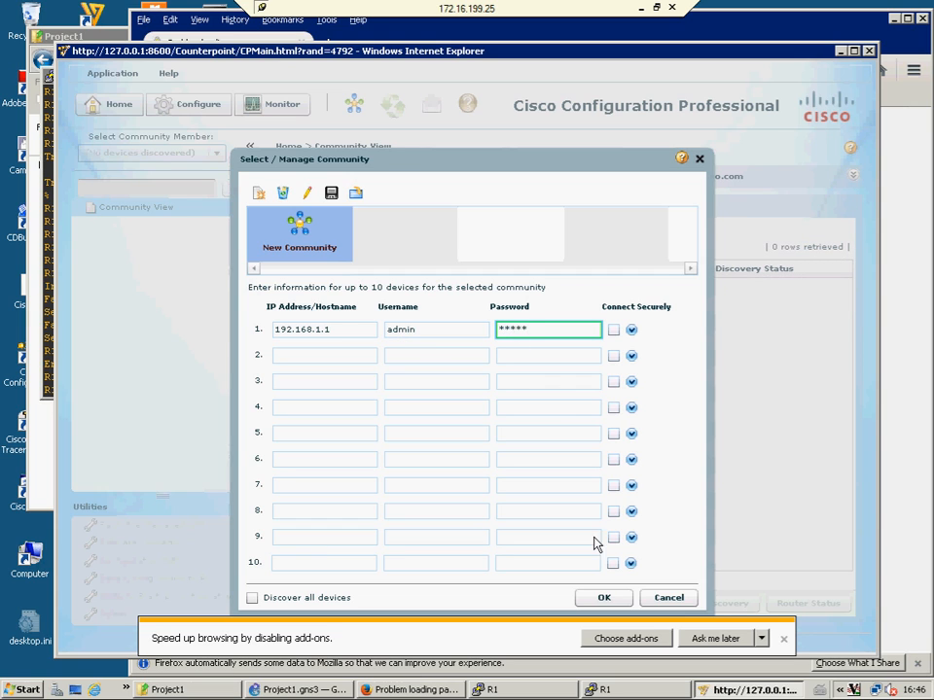
click(603, 597)
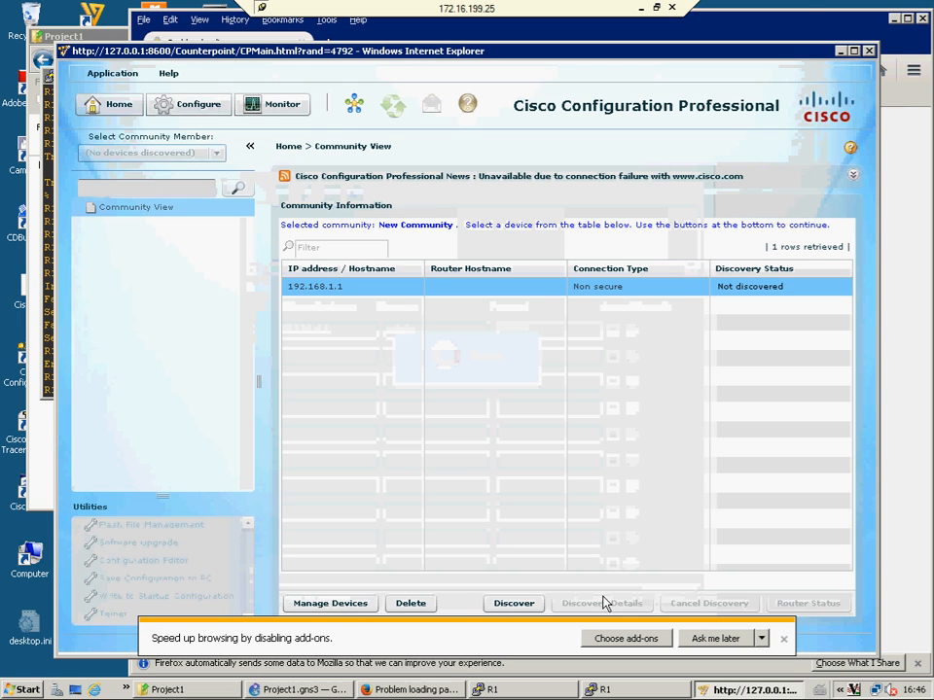
Discover 192.168.1.1, check R1's interface status, then view its Monitor Overview (CPU 62%, memory 16%)
click(512, 604)
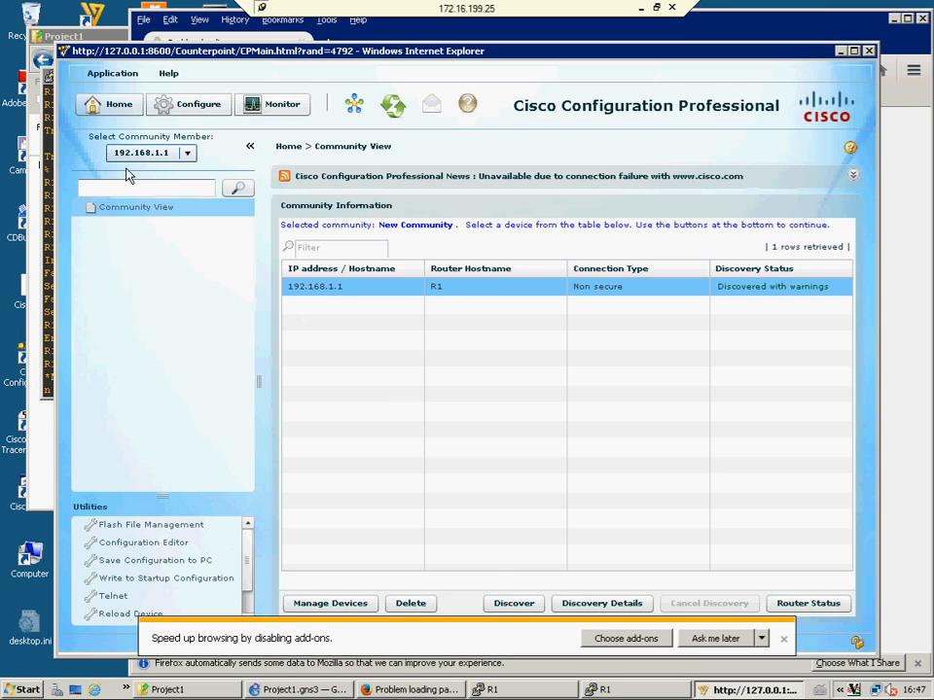
click(280, 110)
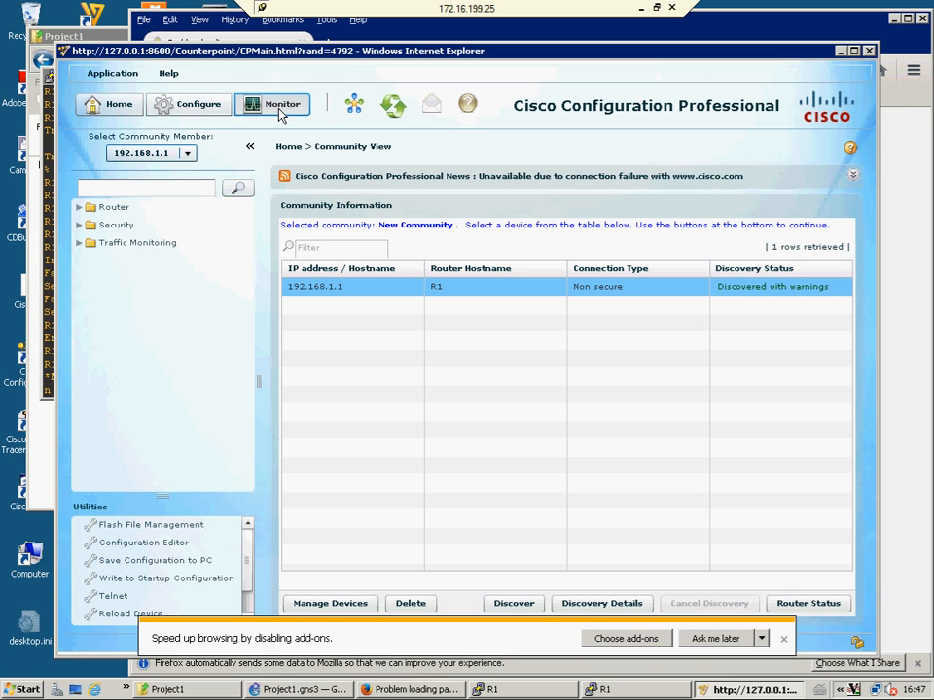
click(118, 210)
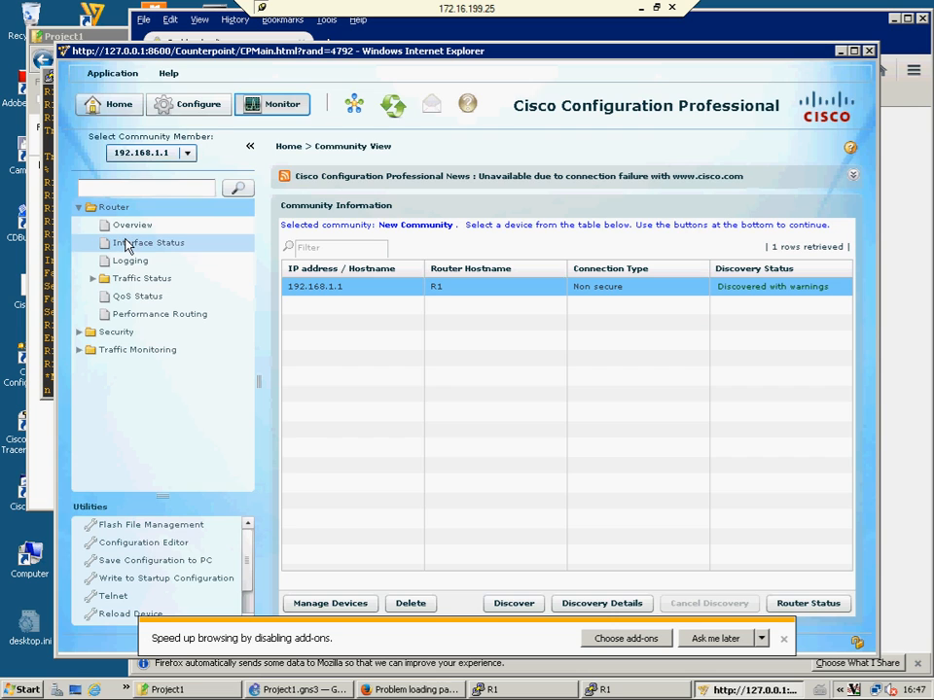
click(125, 241)
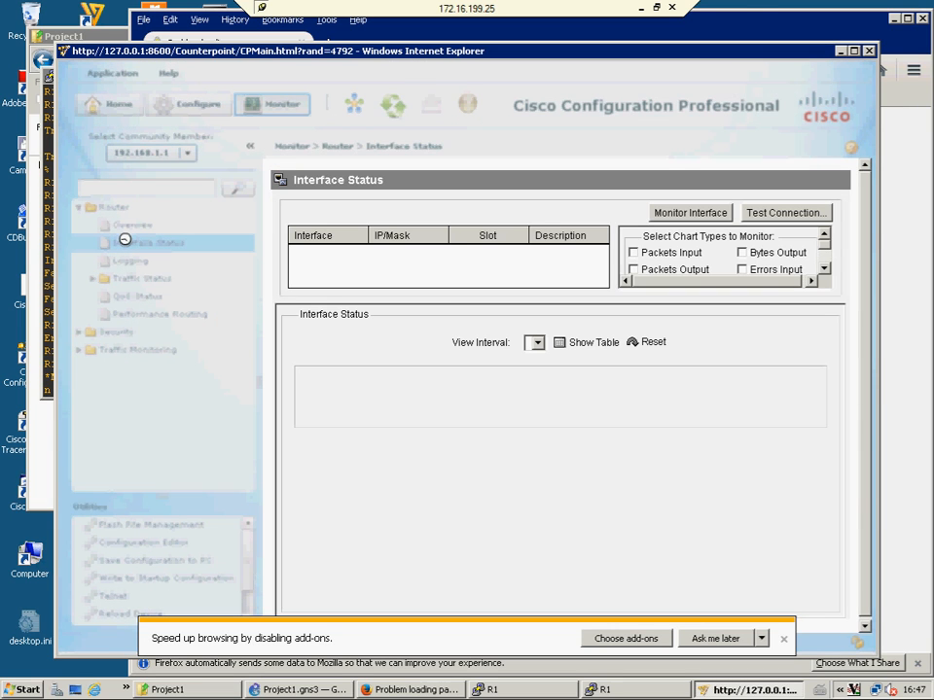
click(133, 225)
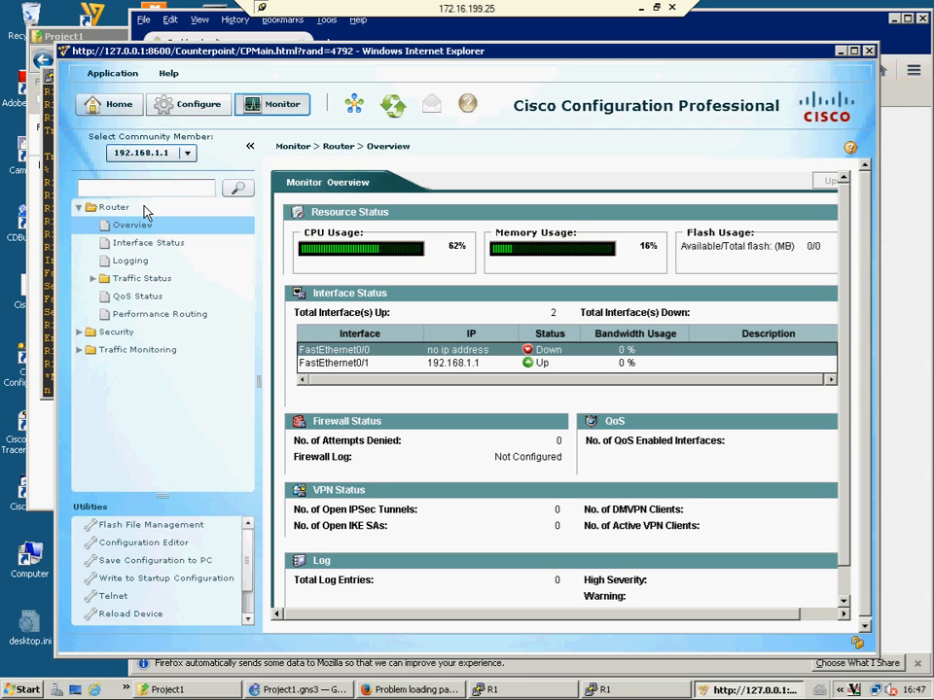
In the Configure area, browse the Router configuration options, then collapse them
click(188, 107)
click(80, 226)
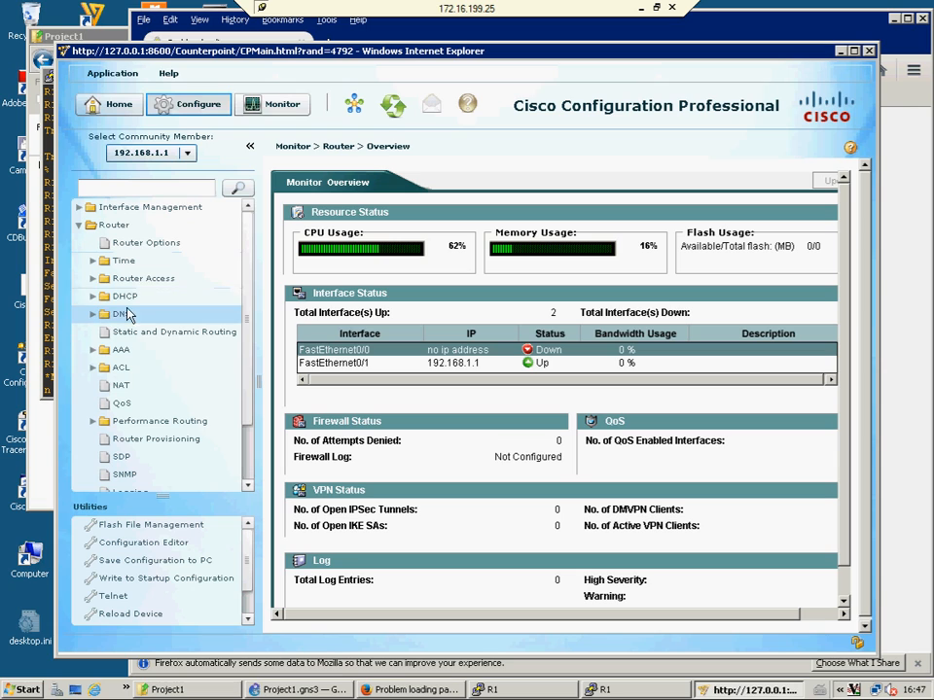
click(247, 487)
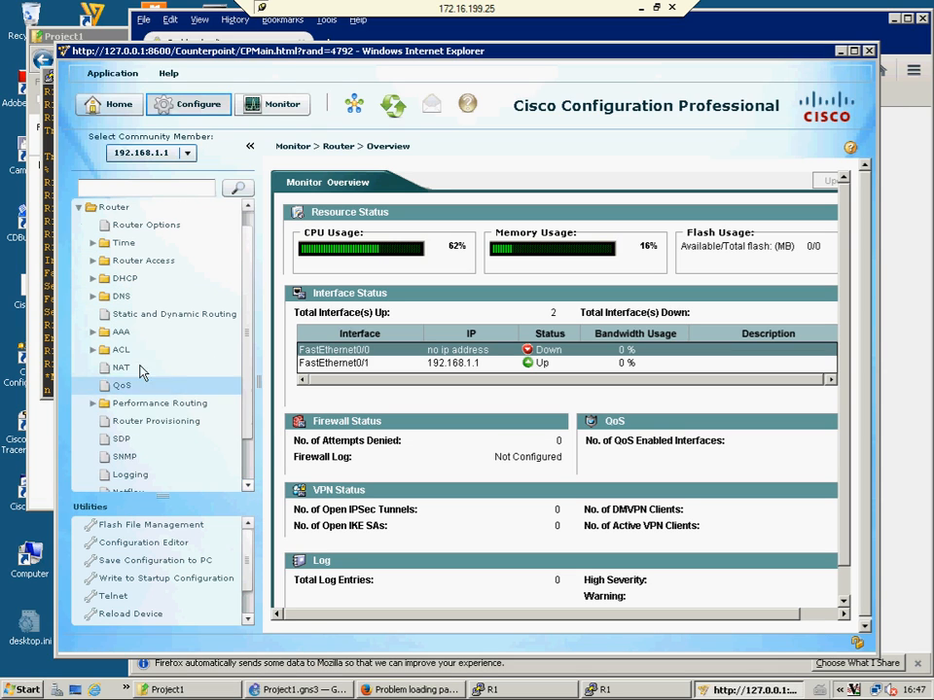
scroll(81, 214, down, 3)
click(80, 207)
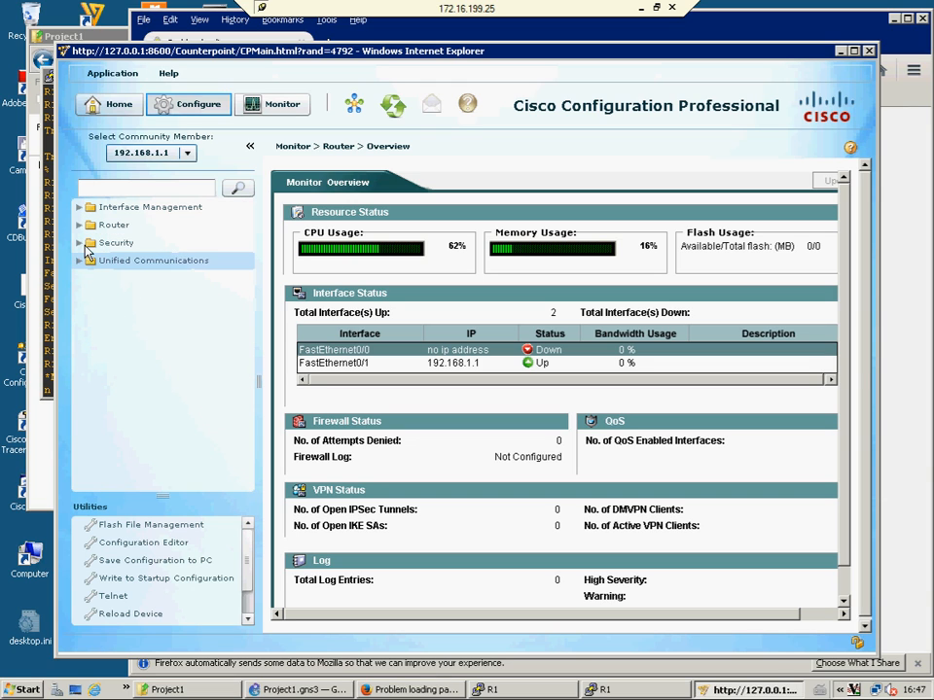
Visit the Security > Firewall page, then the VPN > Site-to-Site VPN page
click(80, 242)
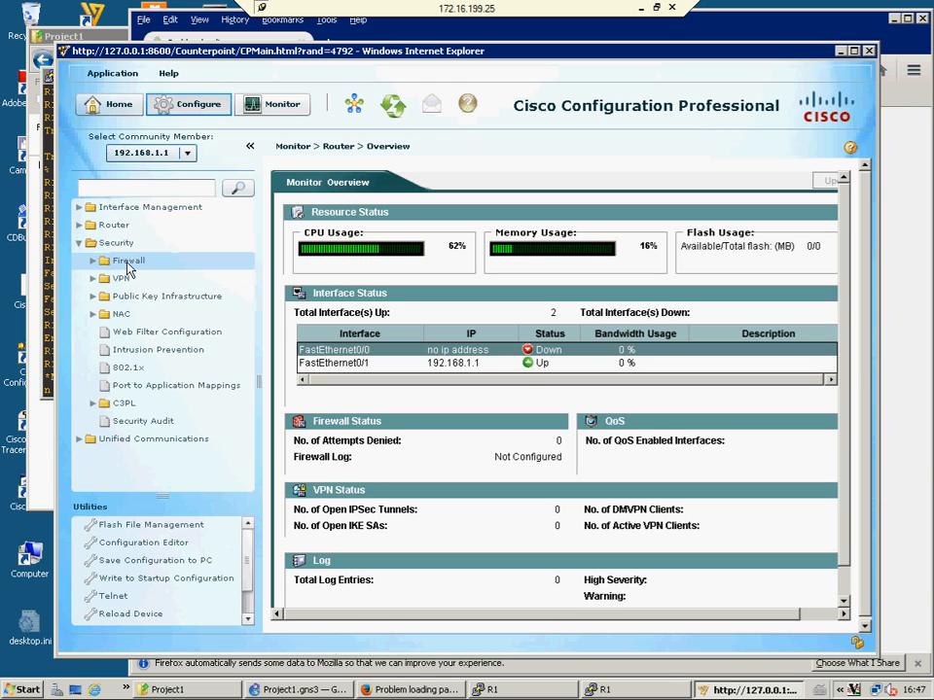
click(130, 265)
click(131, 277)
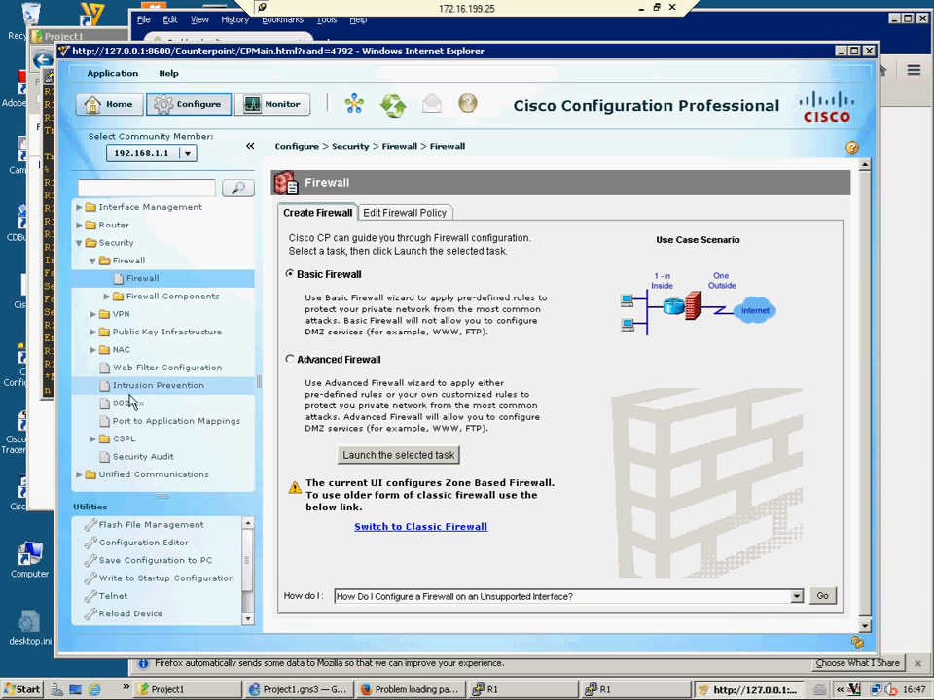
click(93, 315)
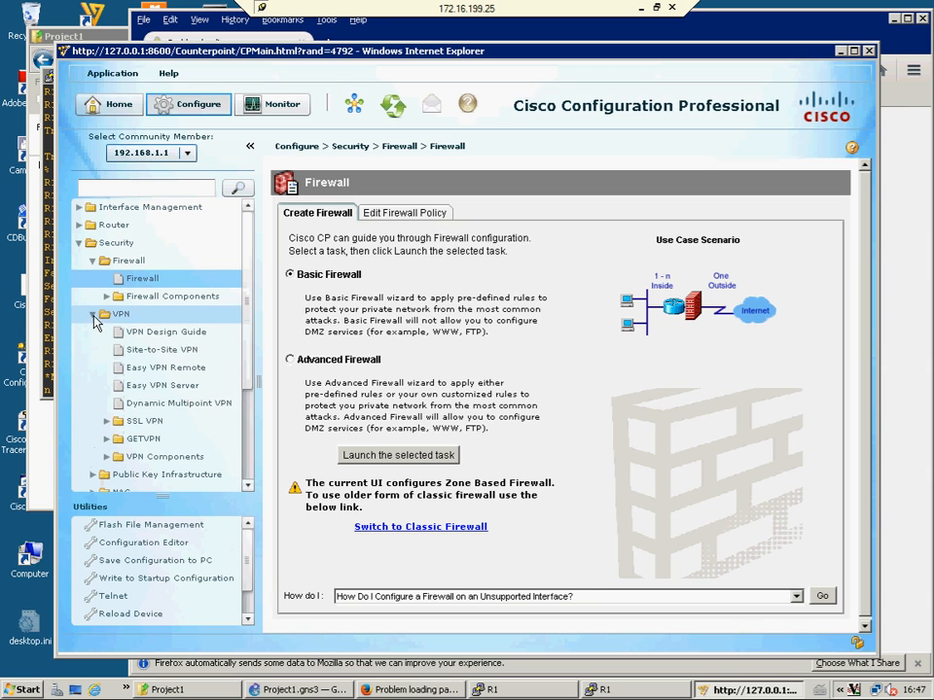
click(156, 352)
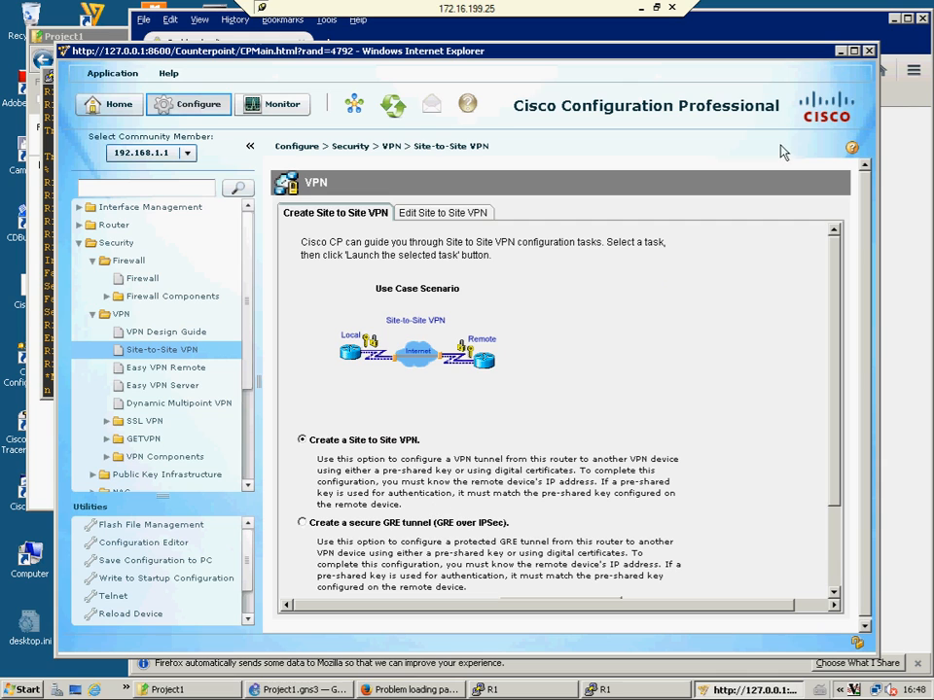
Bring the GNS3 topology to the front and open Network and Sharing Center from the tray
key(alt+Tab)
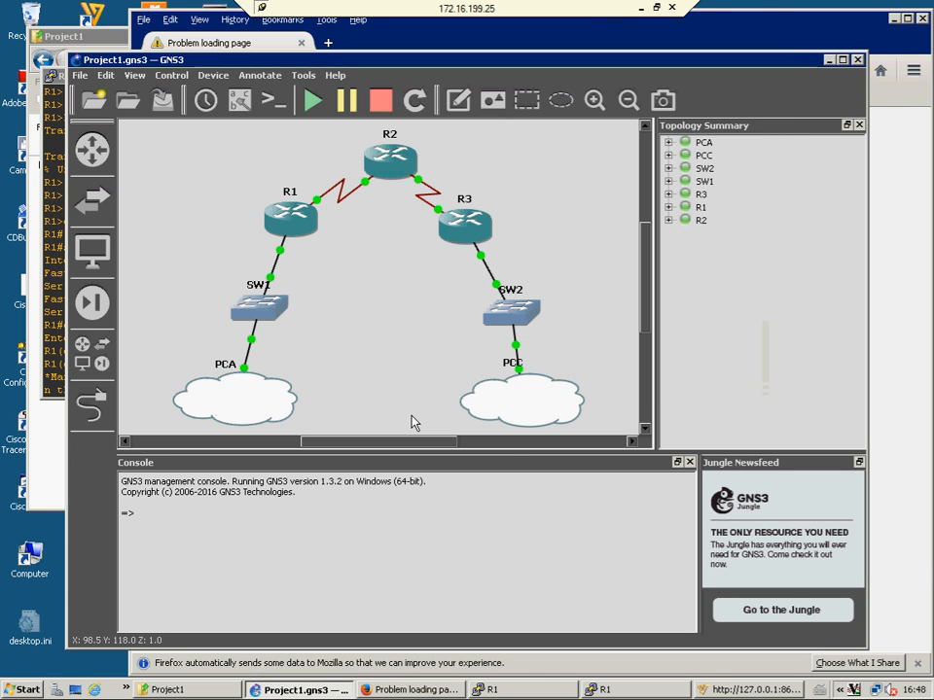
click(413, 422)
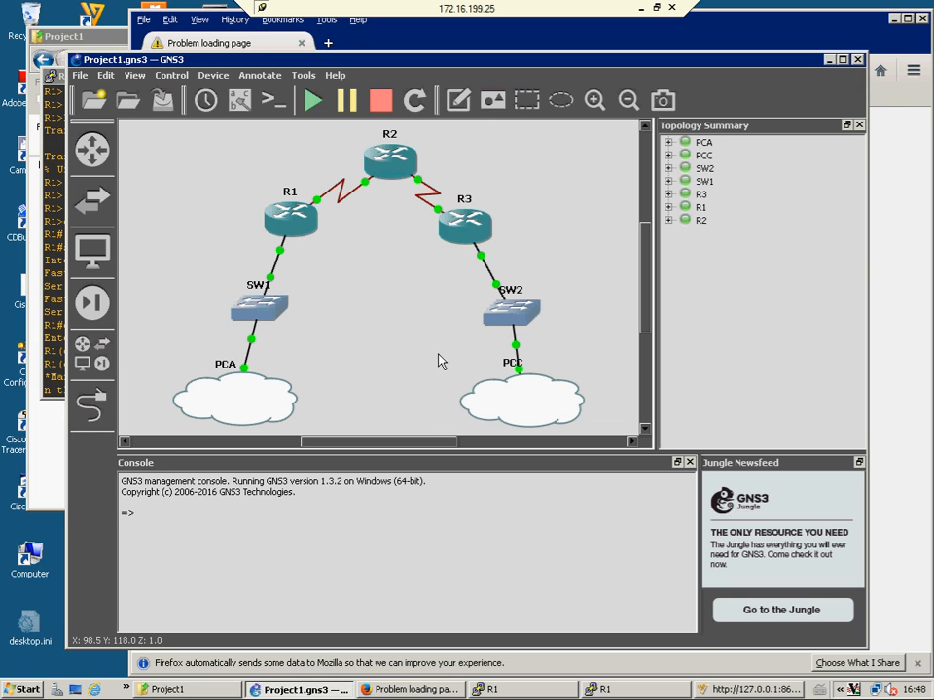
click(878, 690)
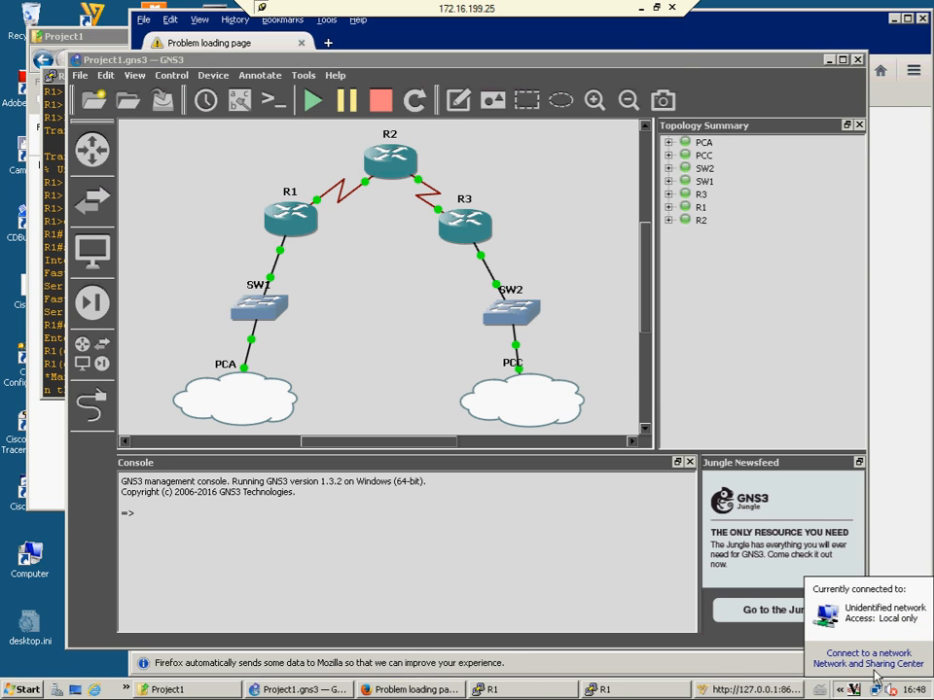
click(868, 663)
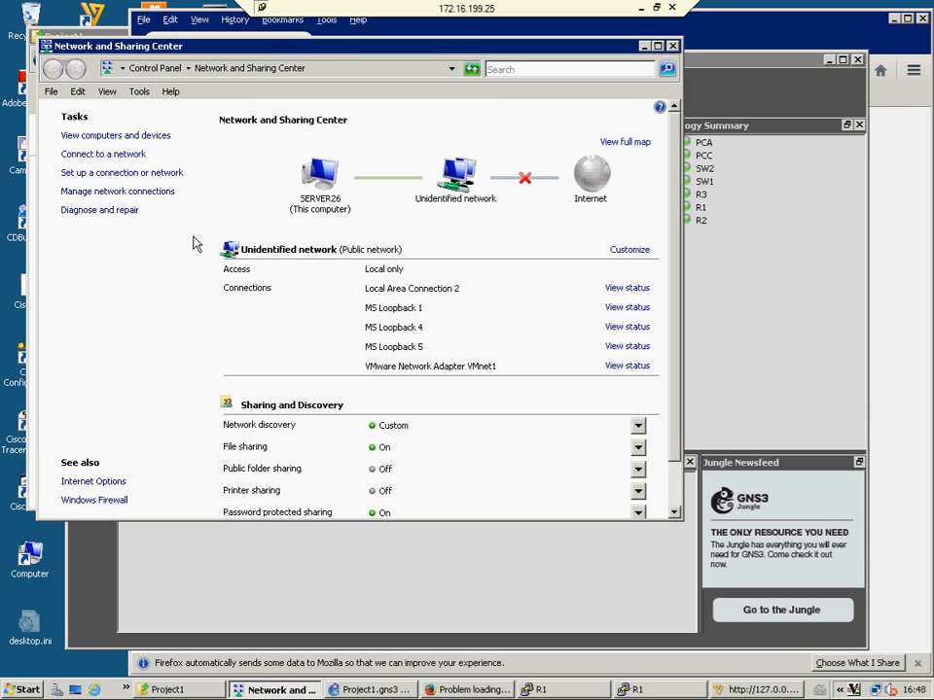
Change MS Loopback 1's IPv4 address last octet to 3, giving 192.168.1.3
click(95, 192)
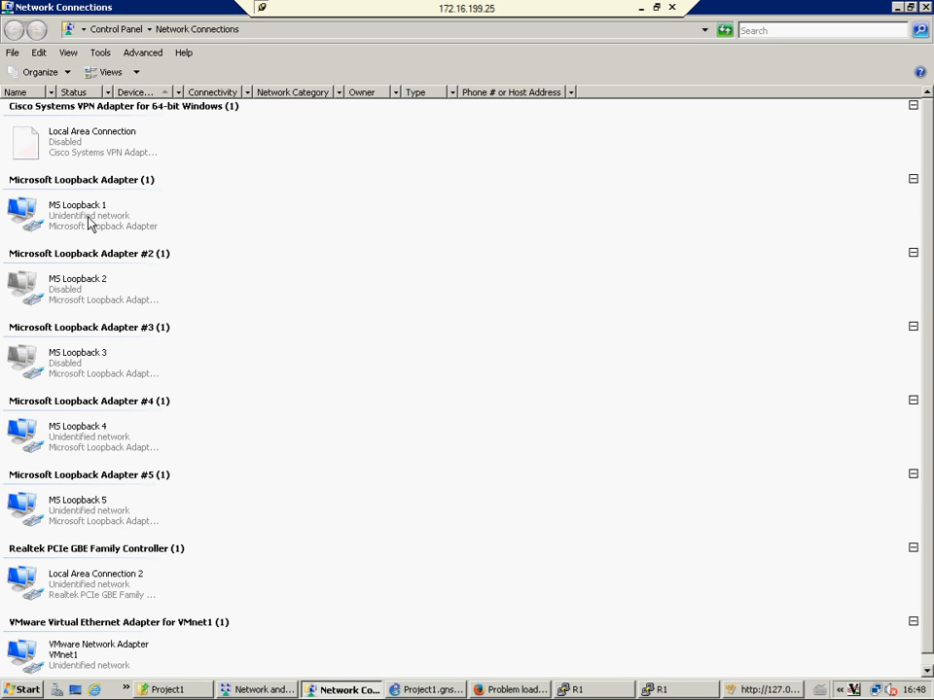
click(88, 223)
right_click(89, 223)
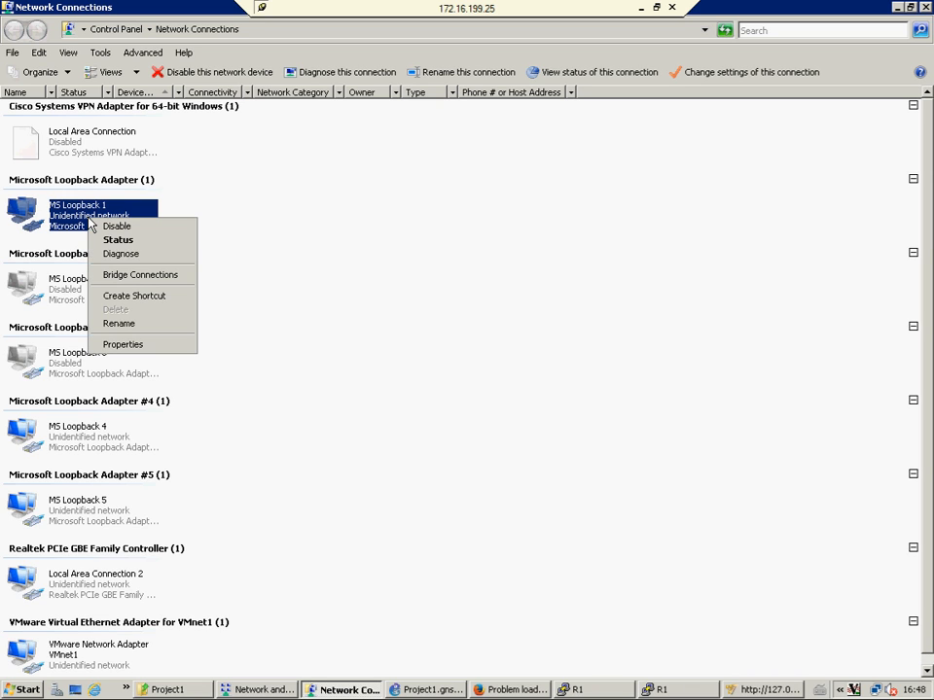
click(116, 346)
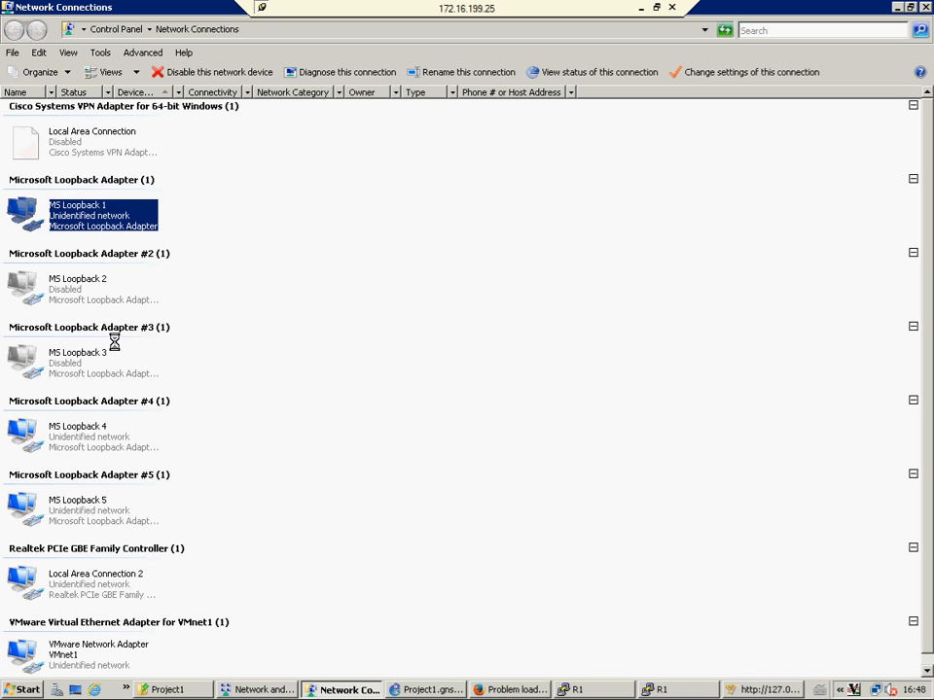
double_click(191, 264)
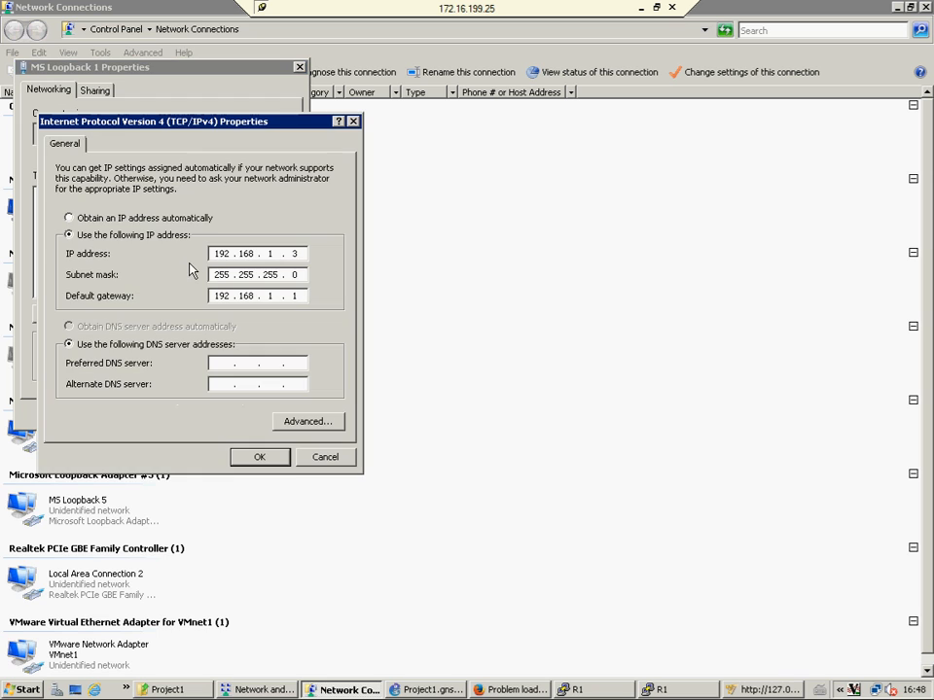
double_click(279, 263)
text(3)
Close the IPv4, adapter properties, network connections and Network and Sharing Center windows
click(323, 458)
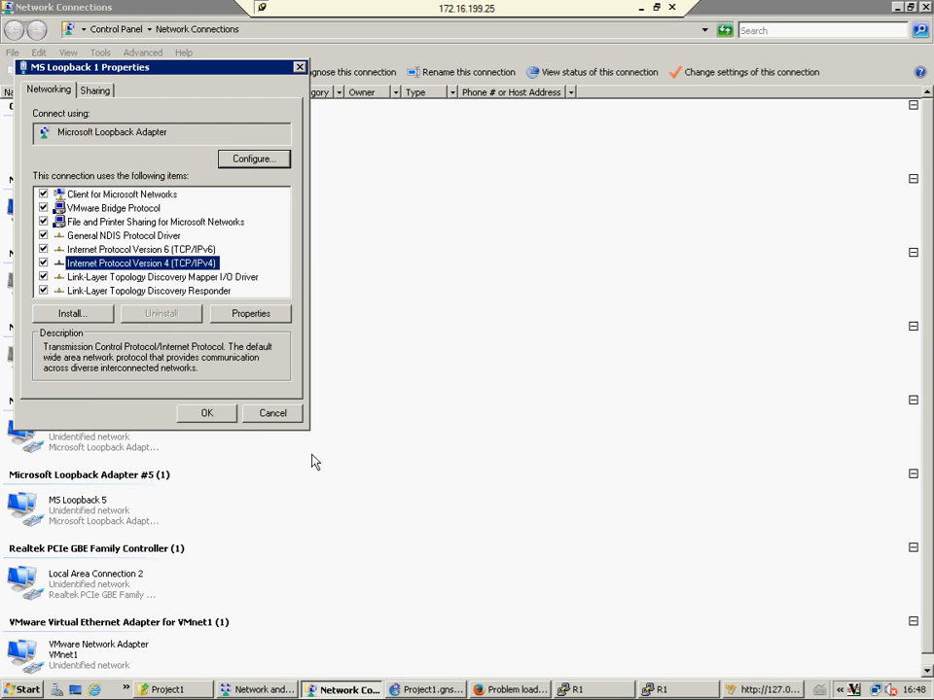
click(272, 414)
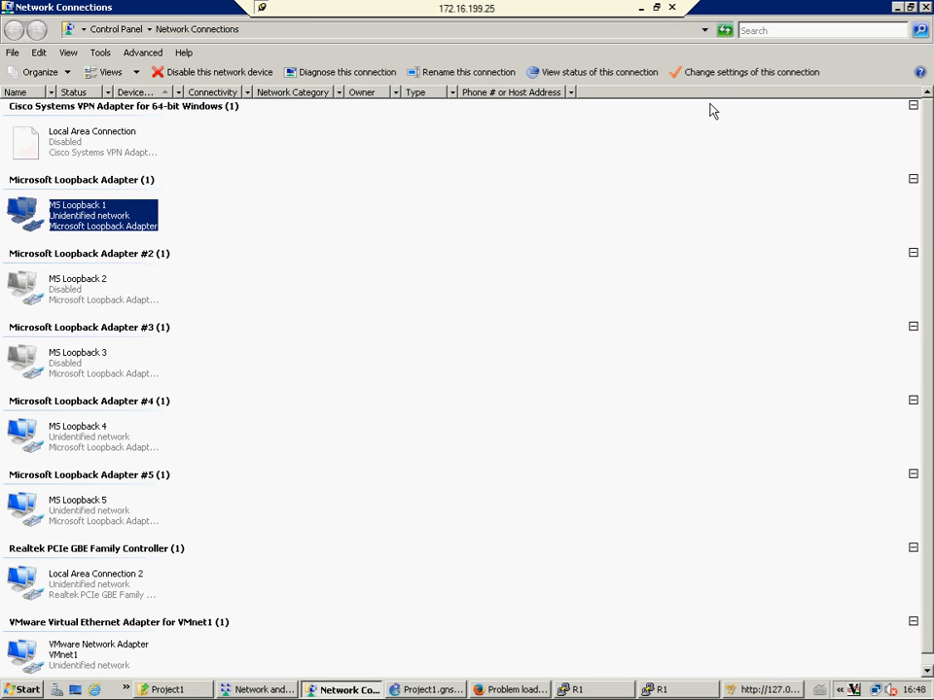
click(925, 8)
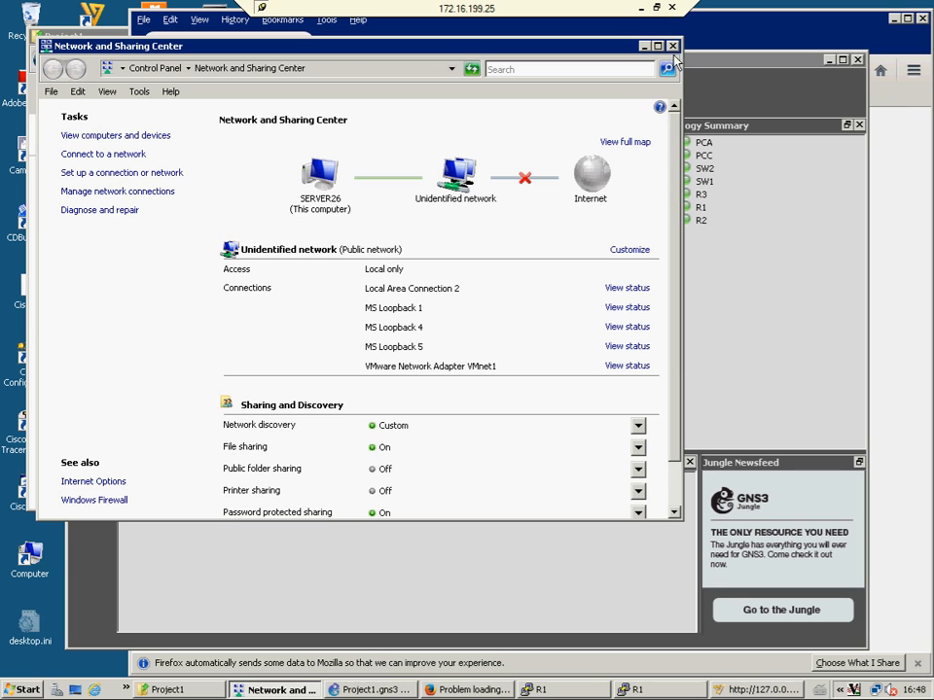
click(671, 46)
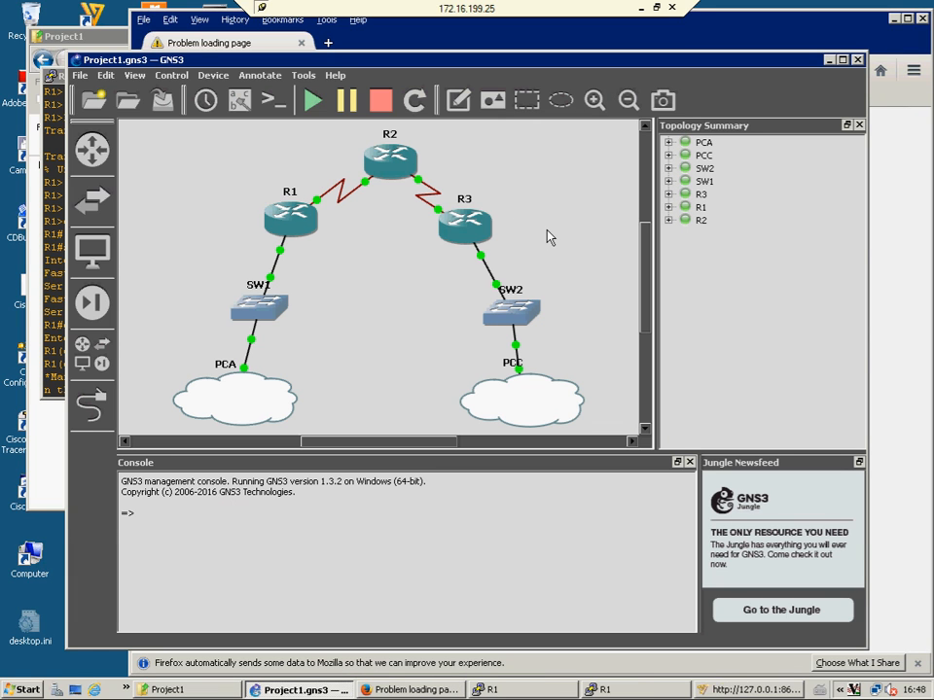